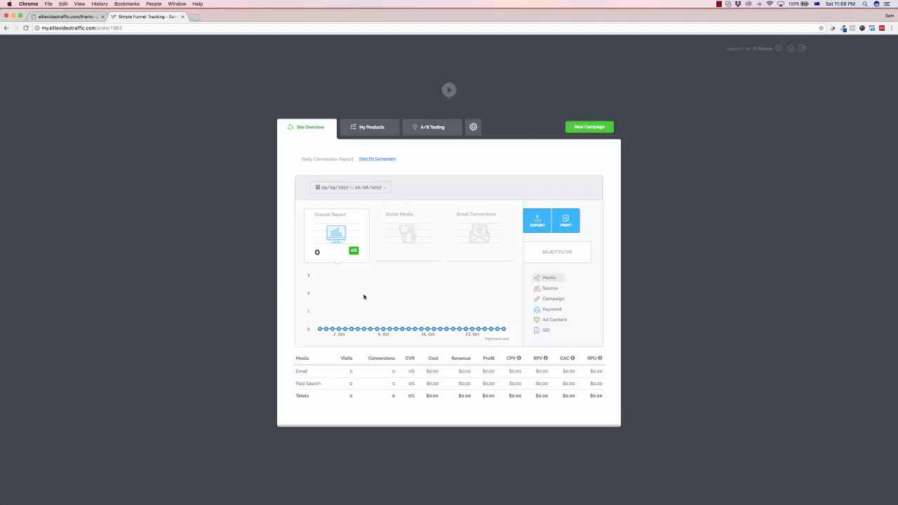
Filter the report to social media traffic, then return to the overall report
mouse_move(339, 331)
left_click(421, 248)
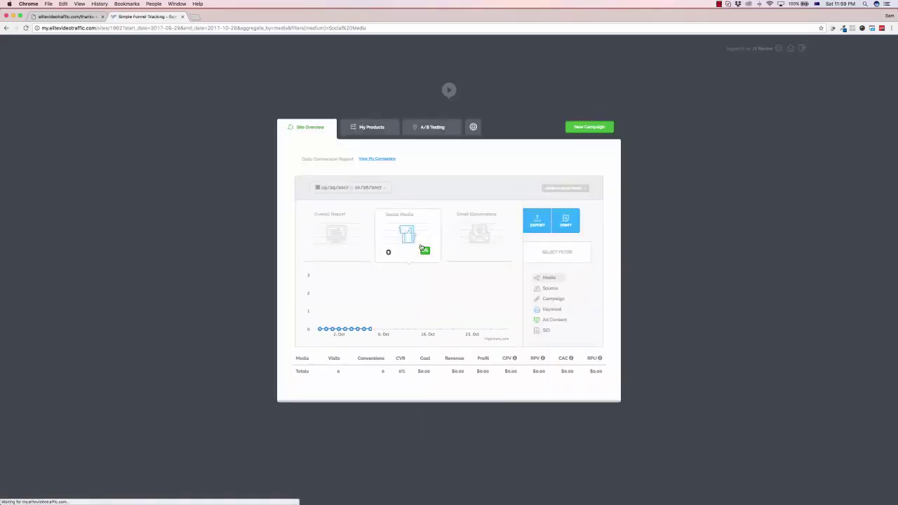
left_click(353, 239)
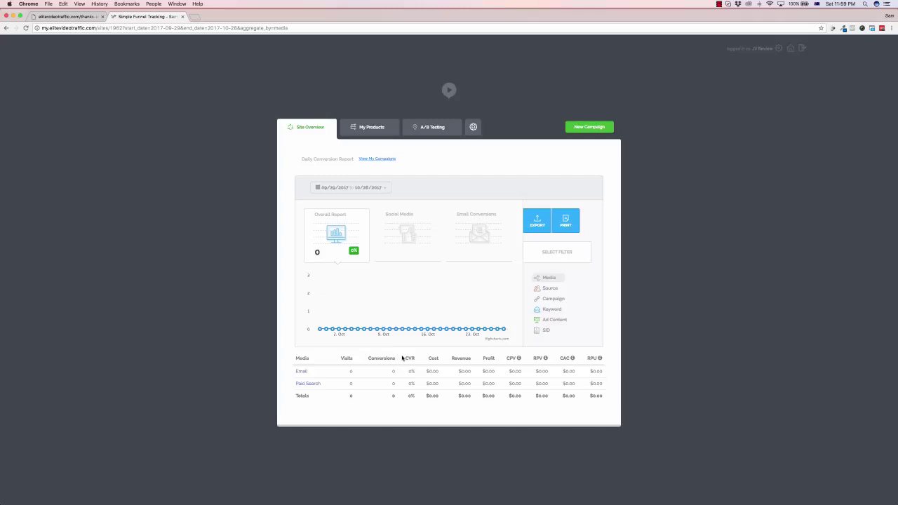
From My Products, bring up the New Campaign type choices
left_click(372, 131)
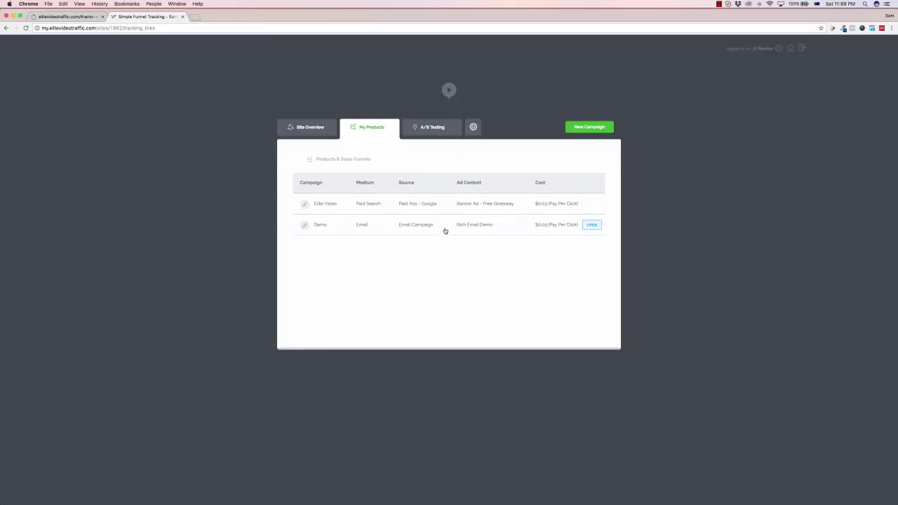
mouse_move(435, 205)
left_click(592, 129)
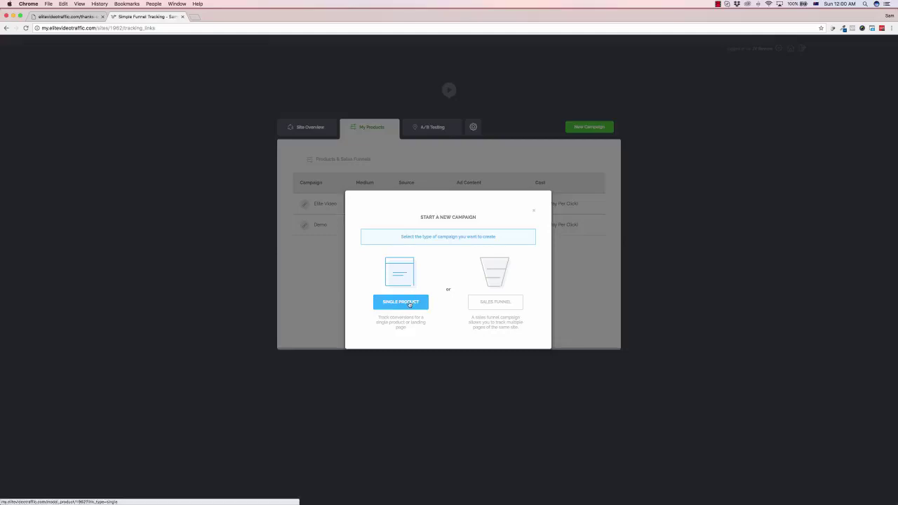
Start a Single Product campaign with Paid Search medium and the suggested samsprev landing page URL
left_click(409, 304)
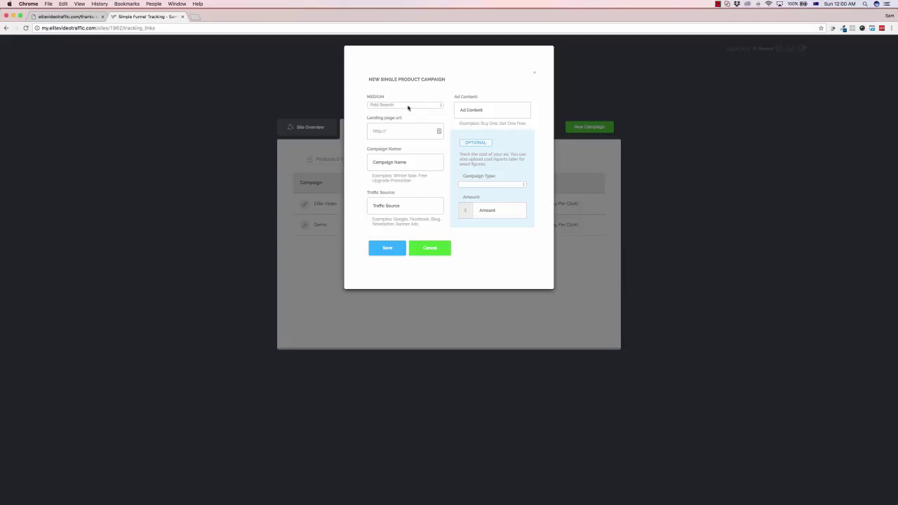
left_click(379, 106)
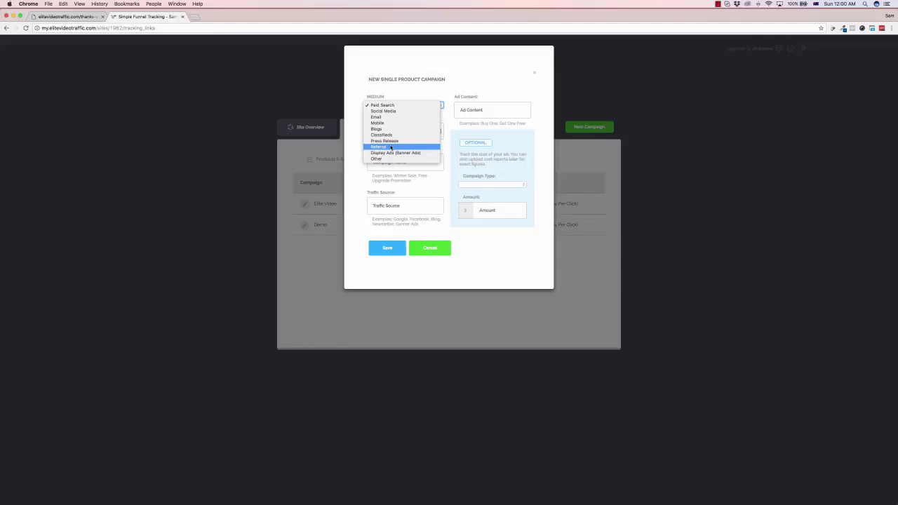
left_click(386, 105)
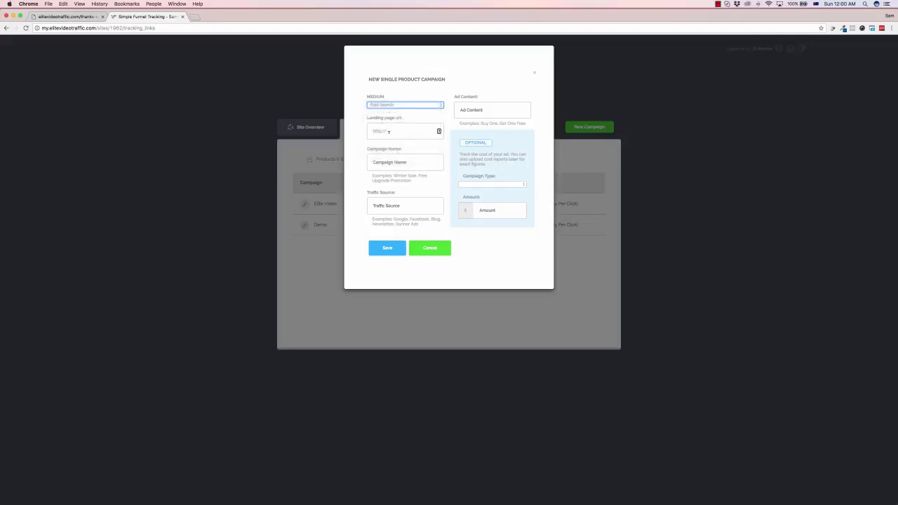
left_click(389, 132)
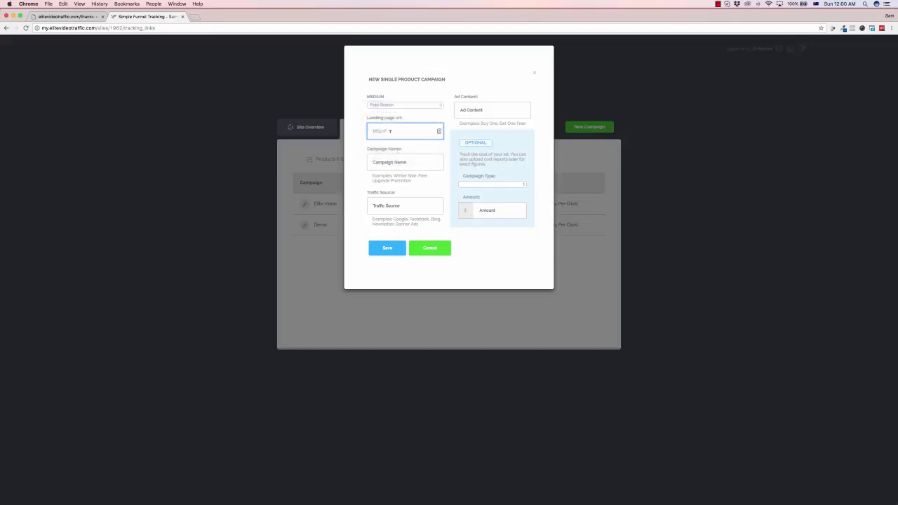
type("http://samspr")
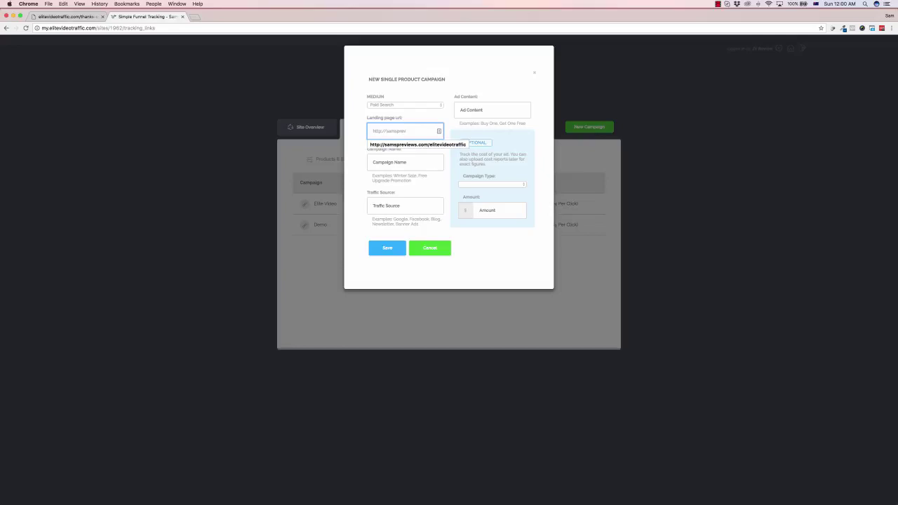
type("ev")
key("Down")
key("Return")
Name the campaign Demo 1, source 'Paid Ads - Google', ad content 'Banner - Free Giveaway'
key("Tab")
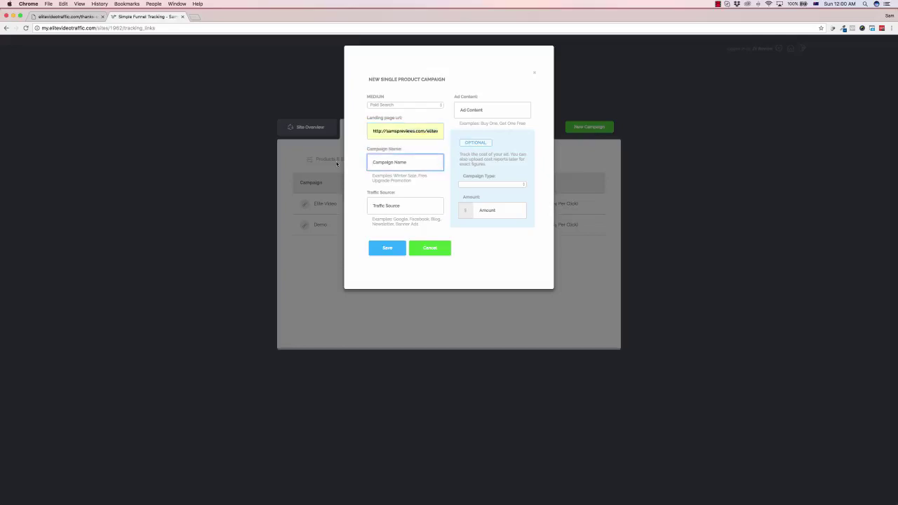
type("Demo c")
key("Tab")
left_click(405, 204)
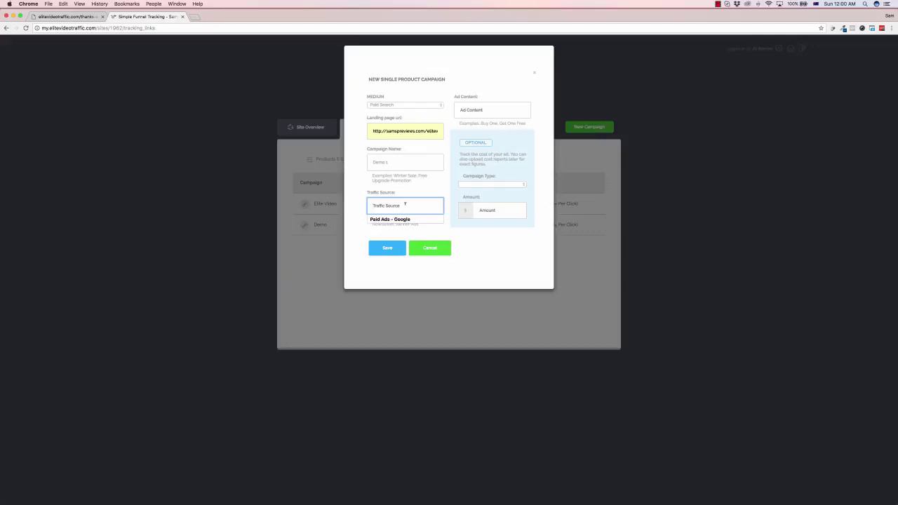
left_click(407, 219)
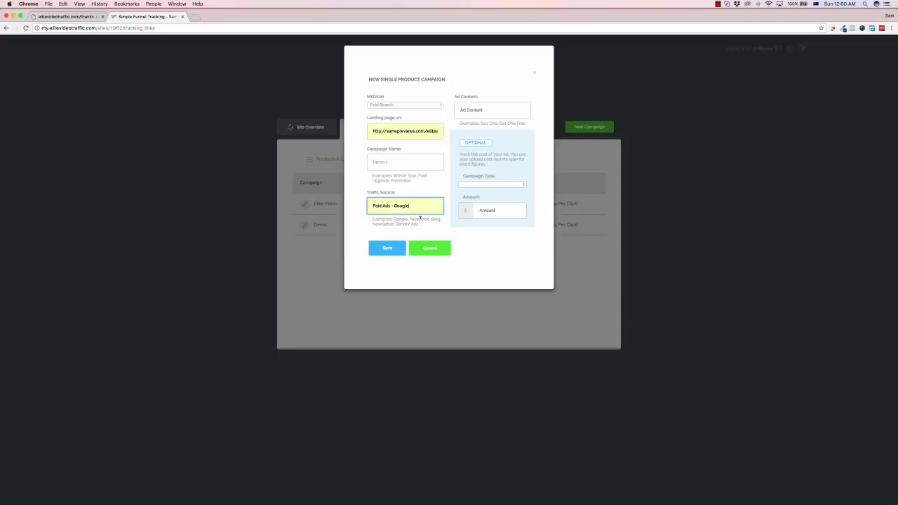
left_click(486, 109)
type("Banner")
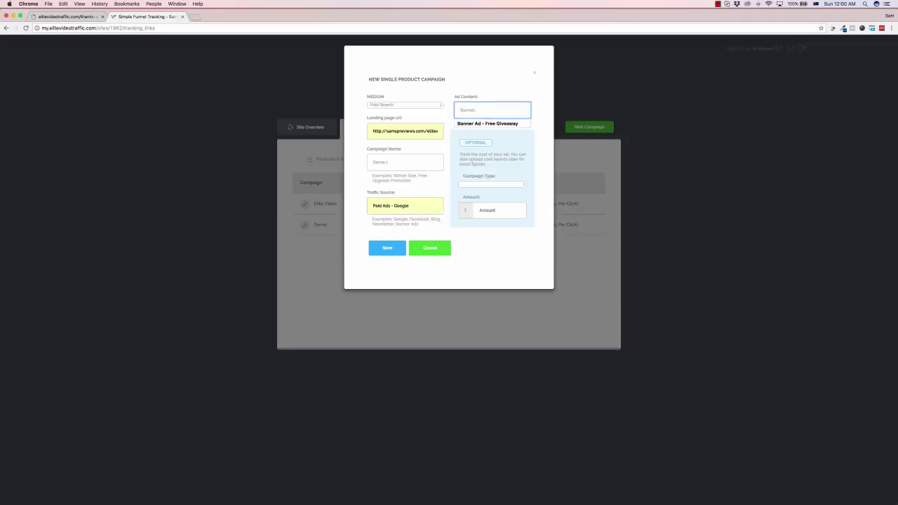
type(" - Free Giveaway")
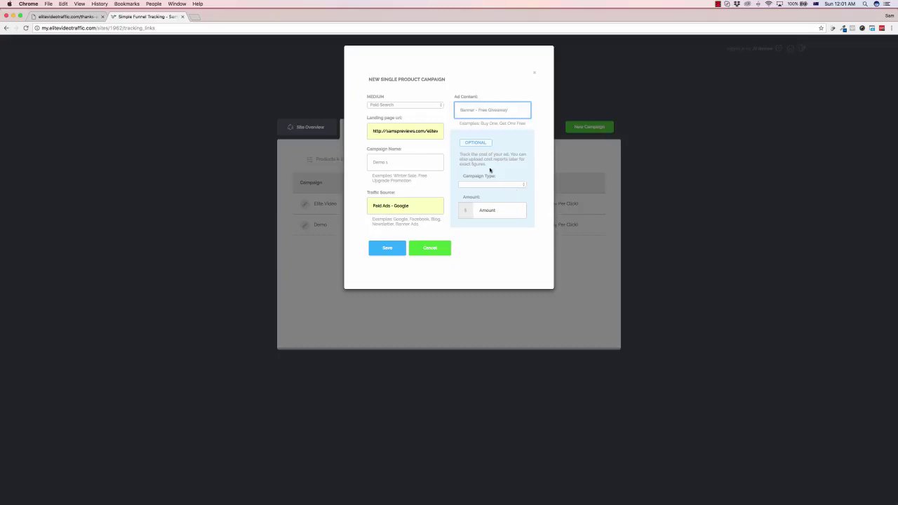
Set the campaign cost to Pay Per Click at 0.03 and save Demo 1
left_click(482, 184)
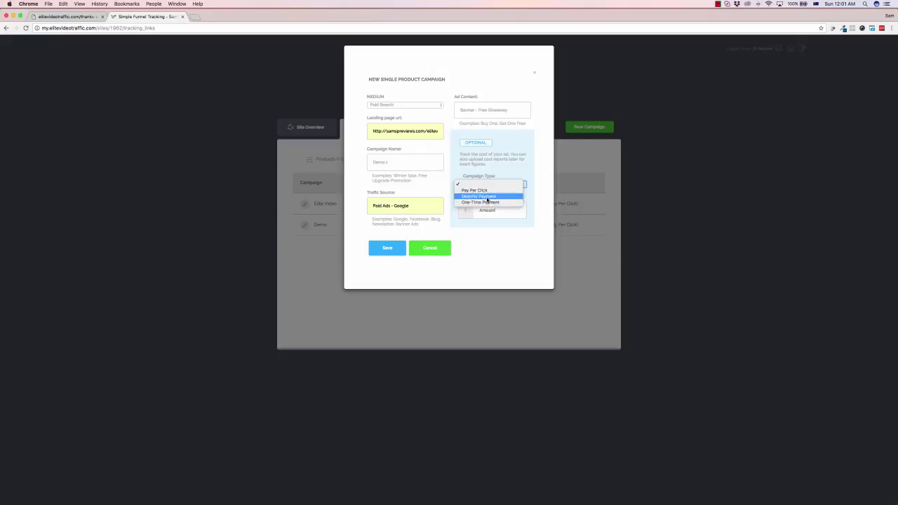
left_click(486, 197)
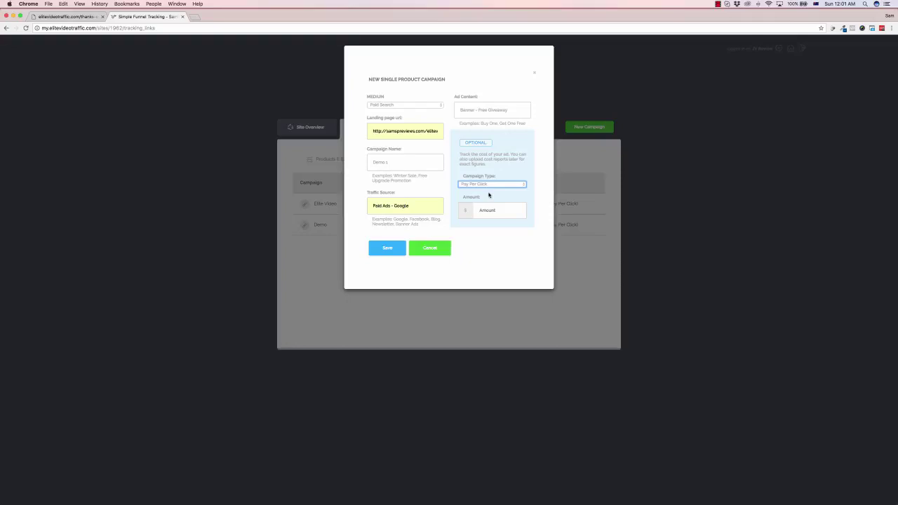
left_click(492, 210)
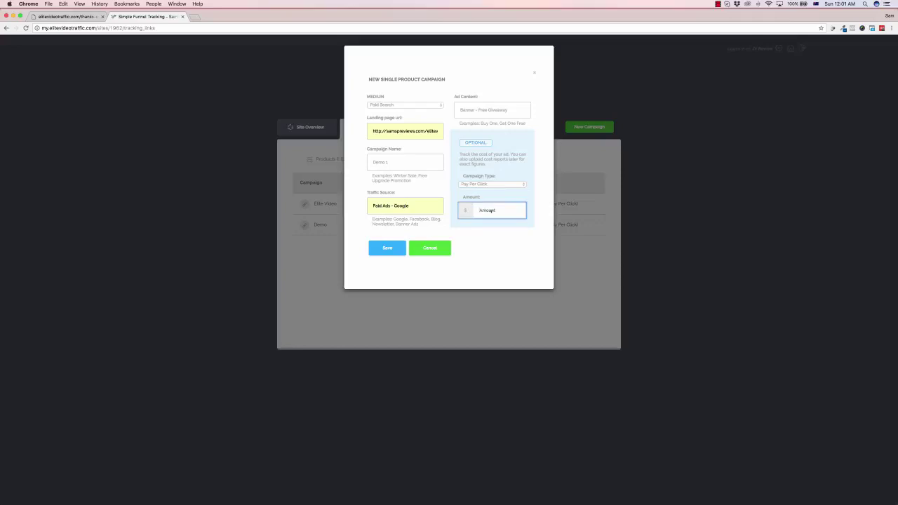
type("0.03")
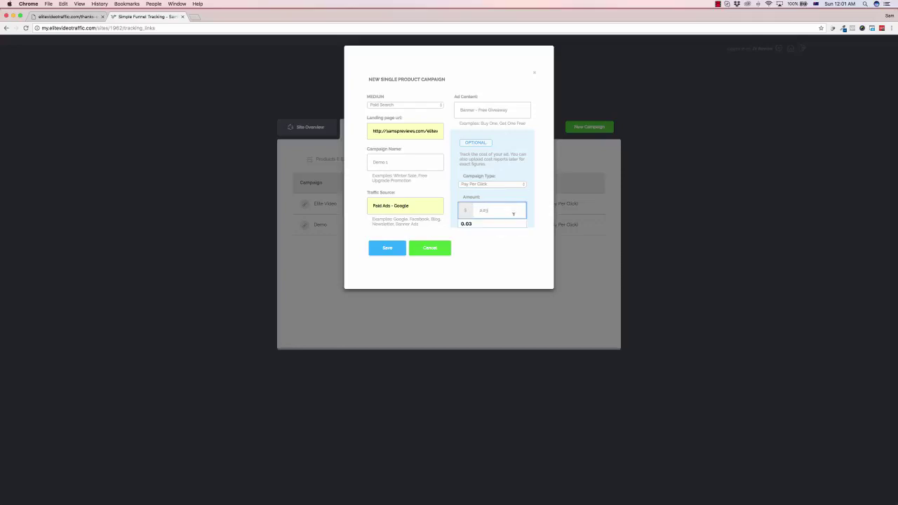
left_click(497, 233)
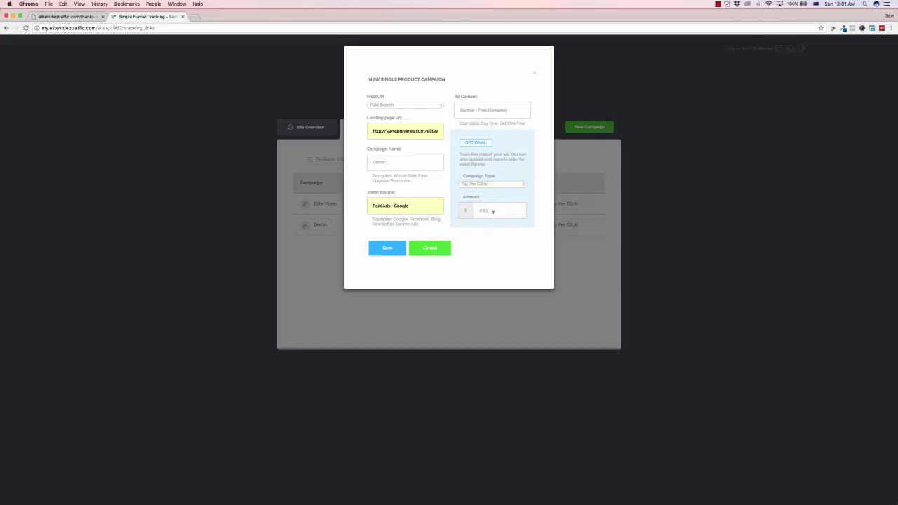
left_click(388, 249)
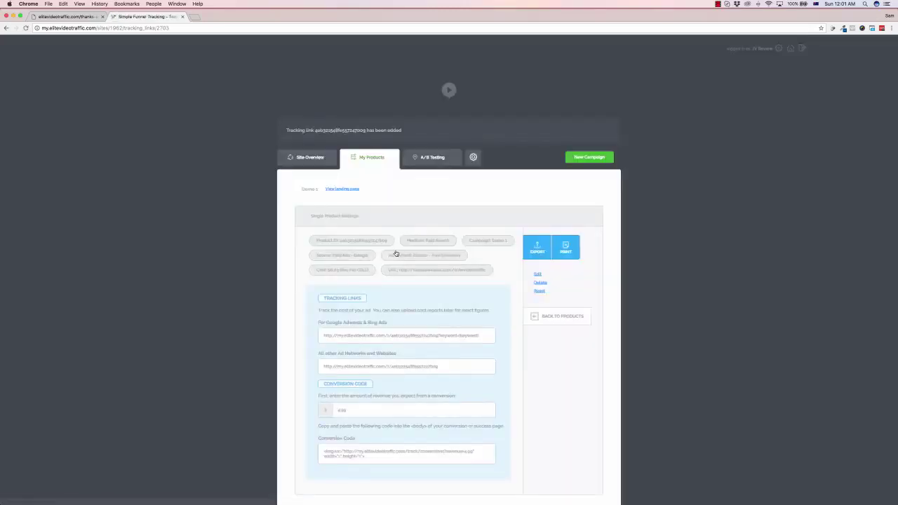
Scroll through Demo 1's tracking links and conversion code, then go back to Site Overview
scroll(424, 252, "down", 1)
scroll(424, 252, "down", 3)
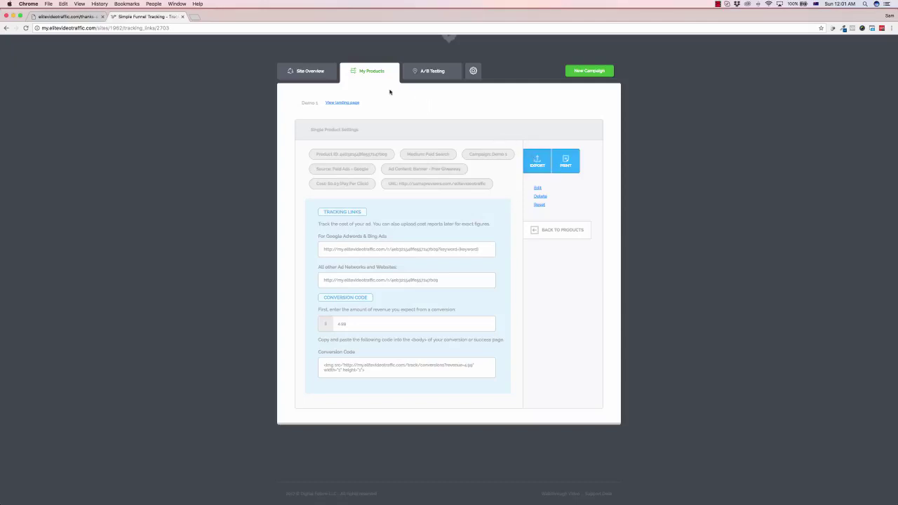
left_click(320, 74)
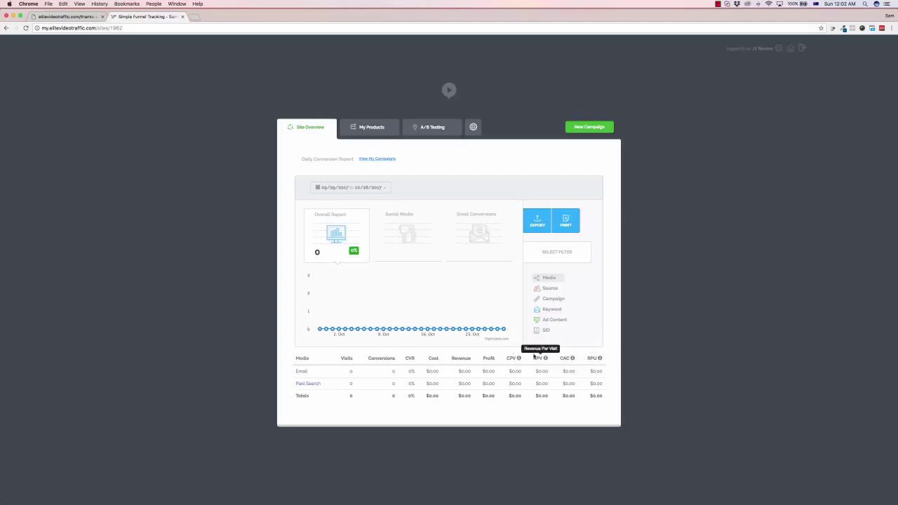
Check the empty A/B Testing experiments, then switch to the training-videos thanks page
left_click(439, 127)
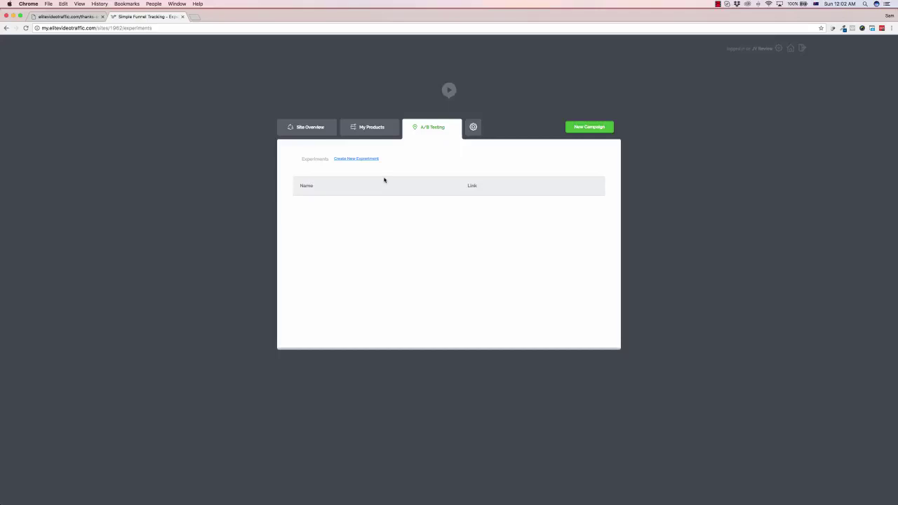
left_click(313, 130)
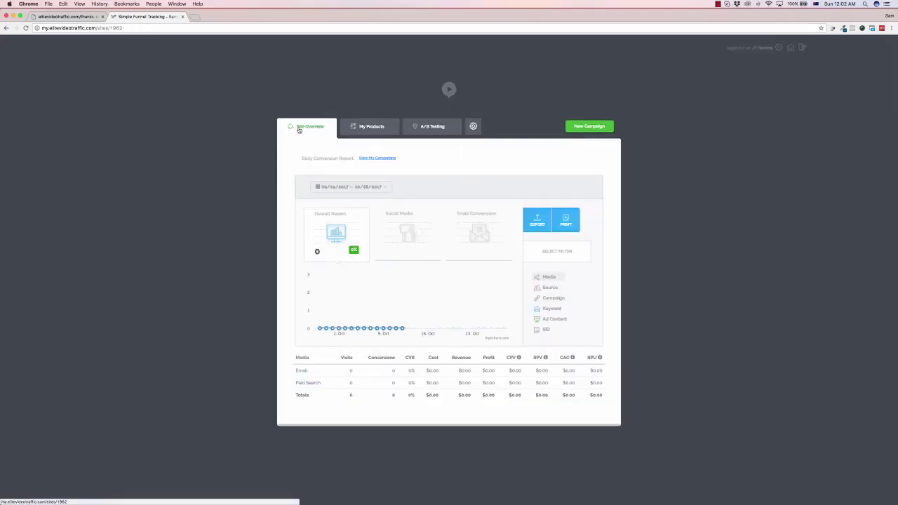
left_click(70, 17)
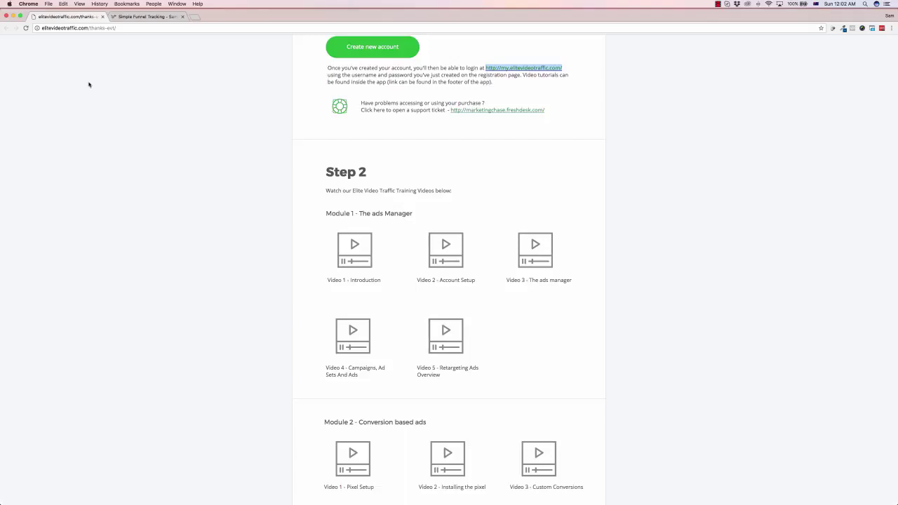
Scroll the thanks page down to Modules 4–5 and the Step 3 bonus downloads
scroll(393, 279, "down", 3)
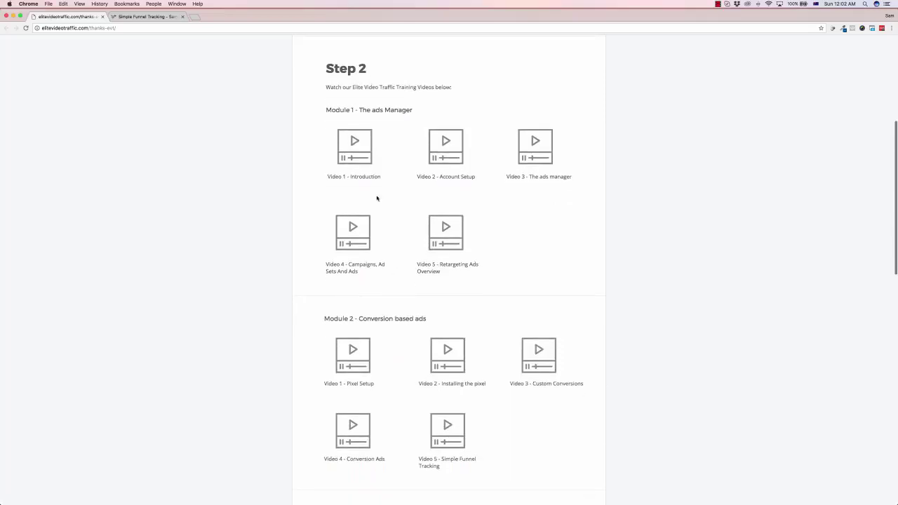
scroll(371, 170, "down", 6)
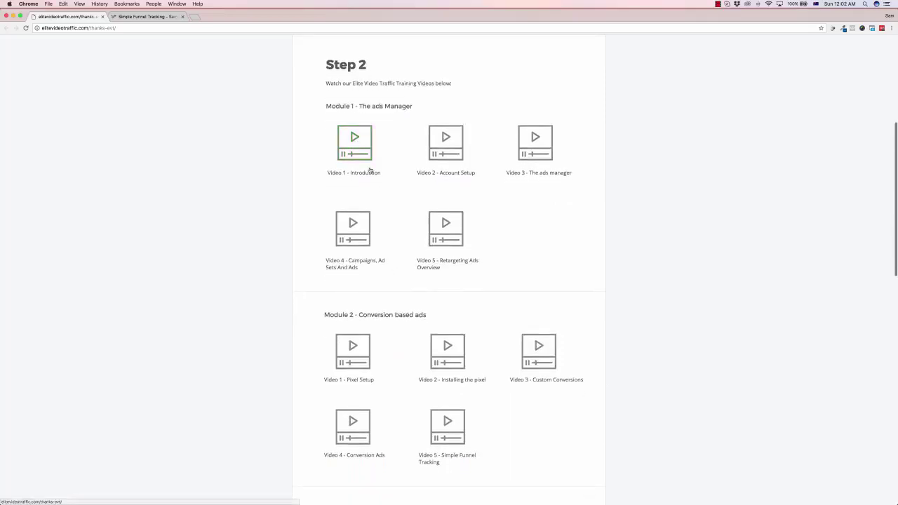
scroll(397, 201, "down", 12)
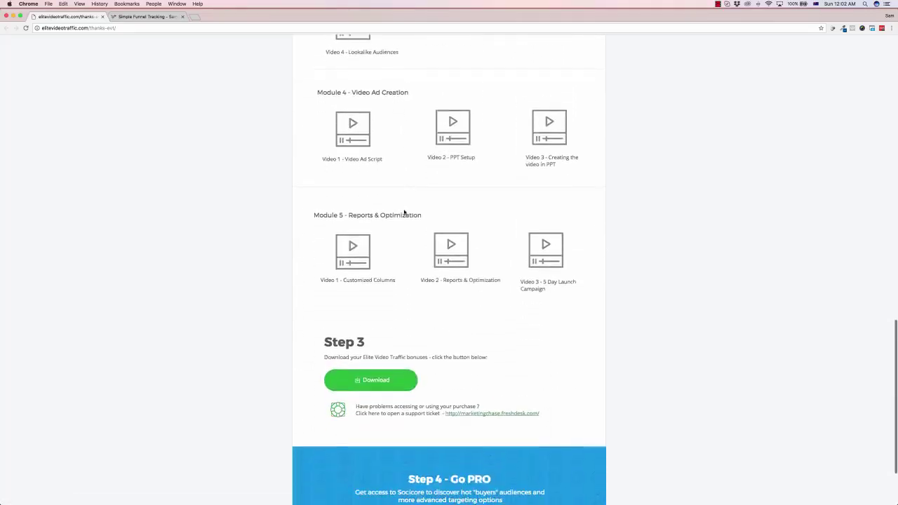